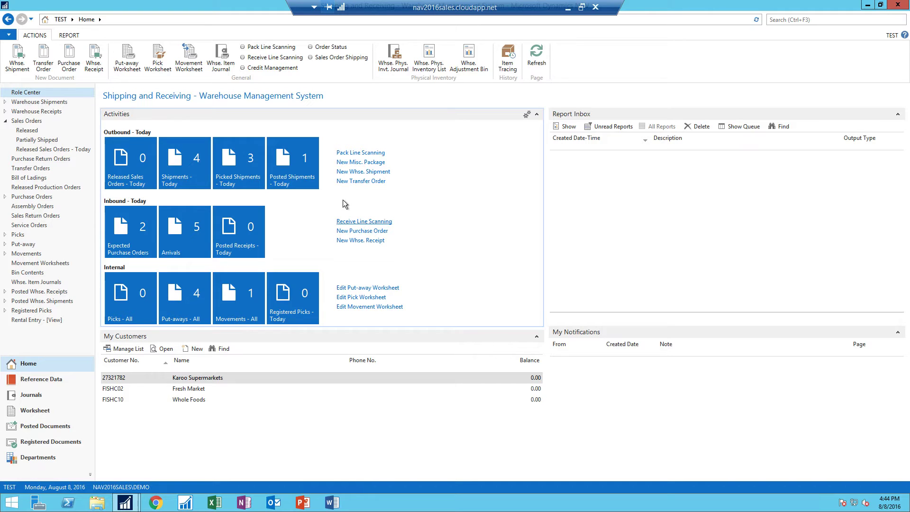
Step: Search for 'shipping' and open the E-Ship (Shipping) page under Administration/Application Setup
{"action": "left_click", "coordinate": [777, 22]}
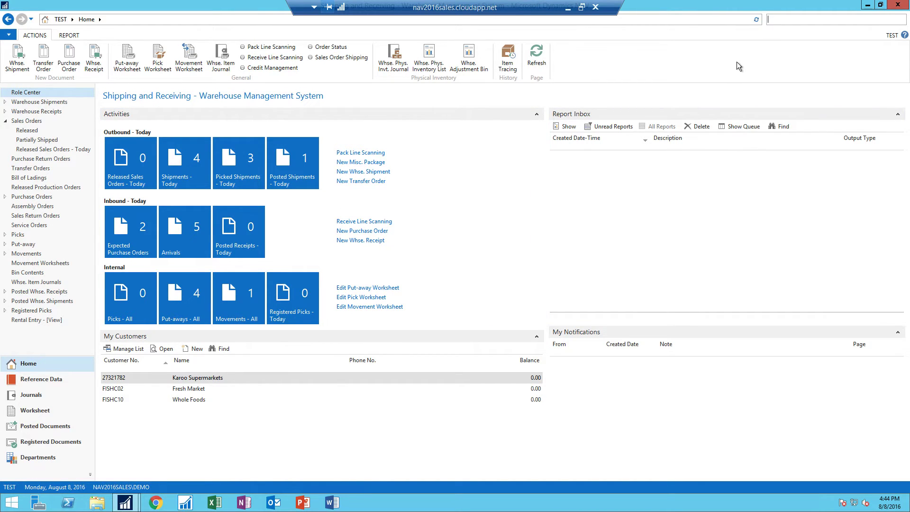
{"action": "type", "text": "shipping"}
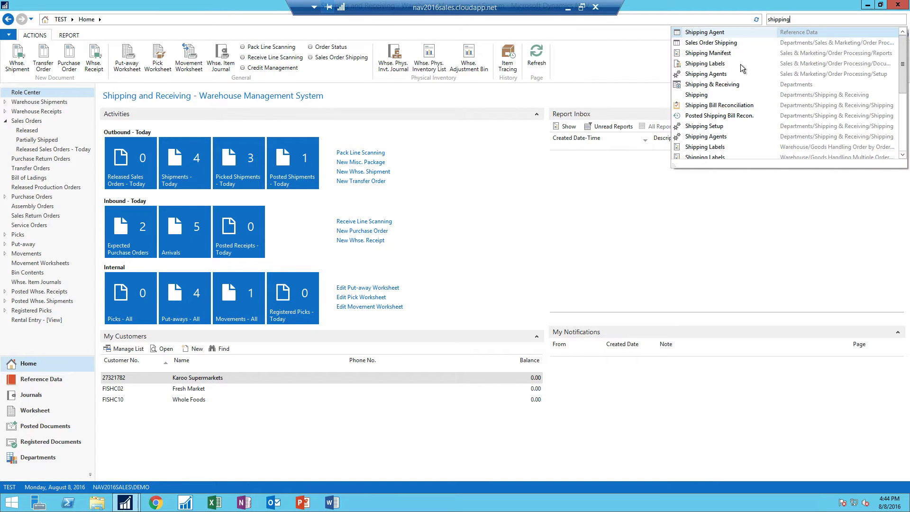
{"action": "left_click_drag", "start_coordinate": [674, 165], "coordinate": [592, 247]}
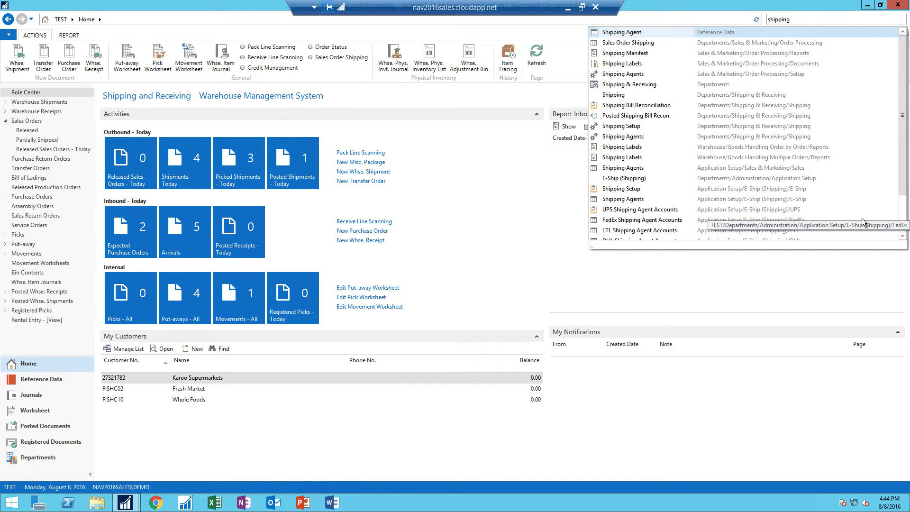
{"action": "left_click", "coordinate": [780, 201]}
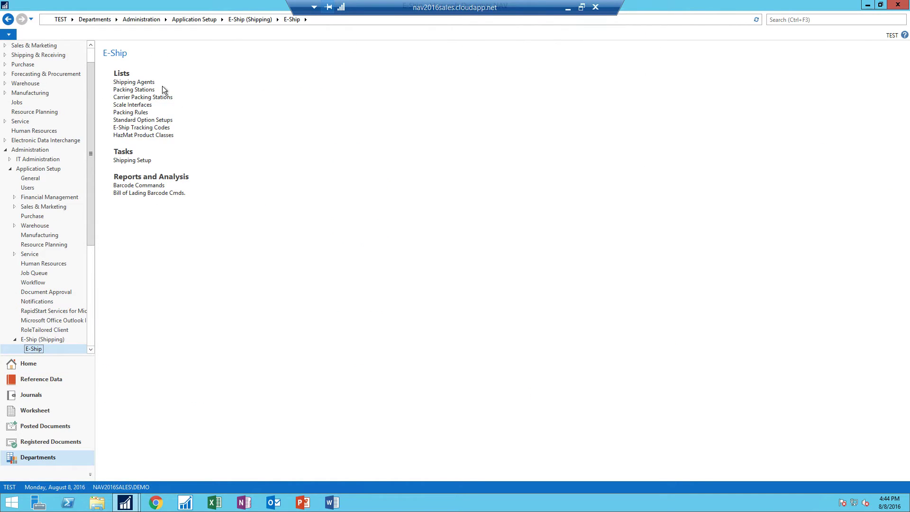
Step: Open Shipping Agents, widen the Code column, and review FEDEX's three E-Ship agent services
{"action": "left_click", "coordinate": [142, 82]}
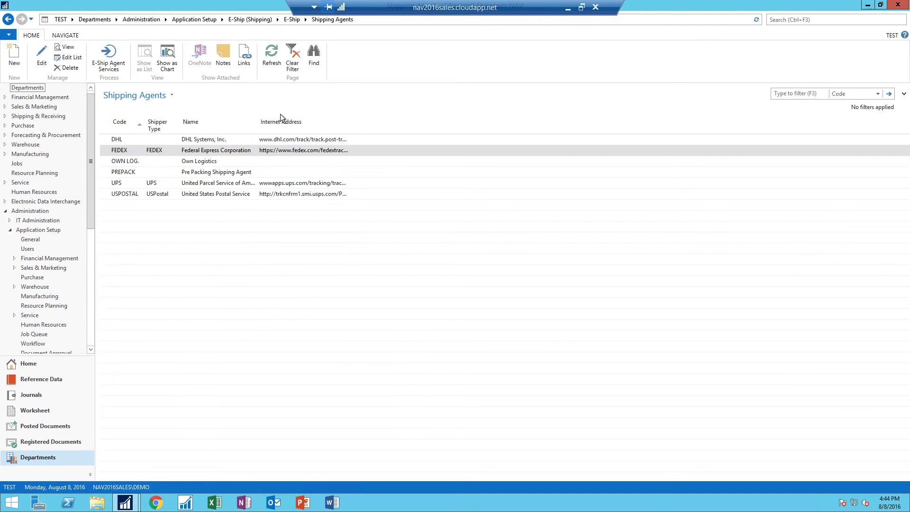
{"action": "left_click_drag", "start_coordinate": [144, 122], "coordinate": [154, 122]}
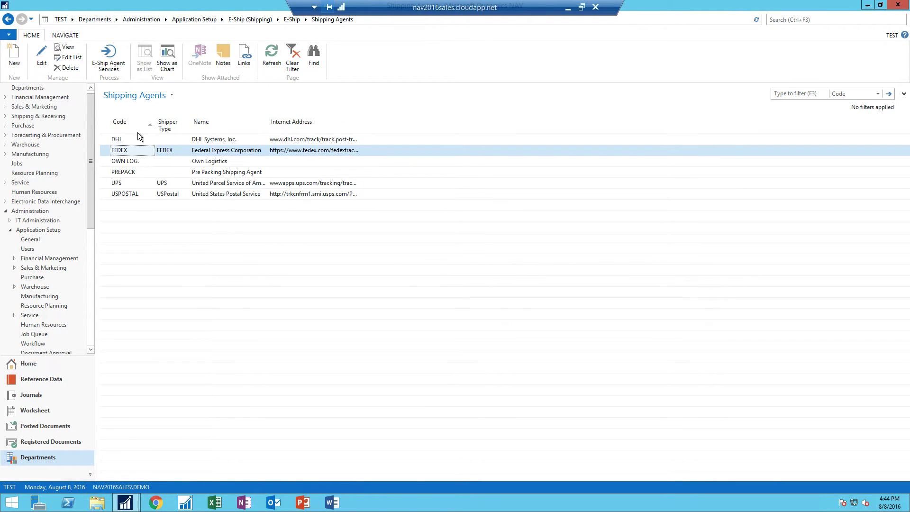
{"action": "left_click", "coordinate": [112, 59]}
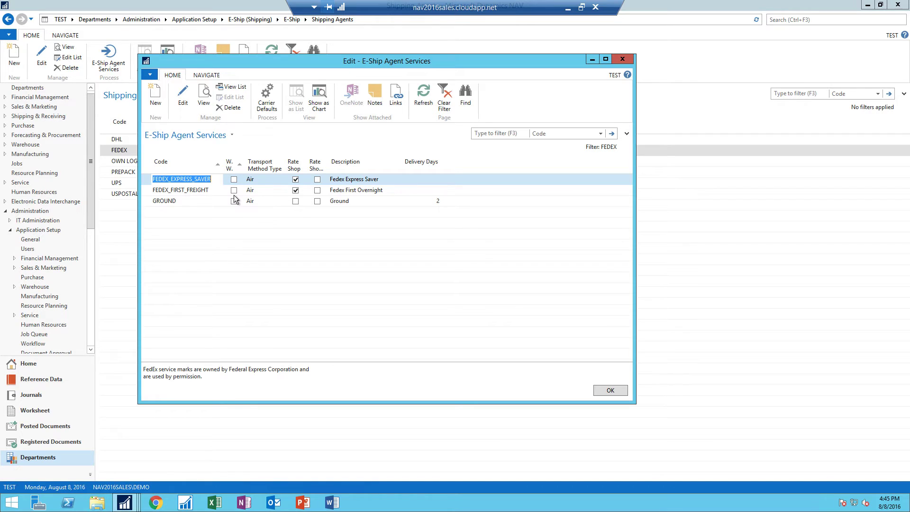
{"action": "left_click", "coordinate": [622, 60]}
Step: Search for 'sales order' and open the Sales Orders list to start a new order
{"action": "left_click", "coordinate": [813, 20]}
{"action": "type", "text": "sales order"}
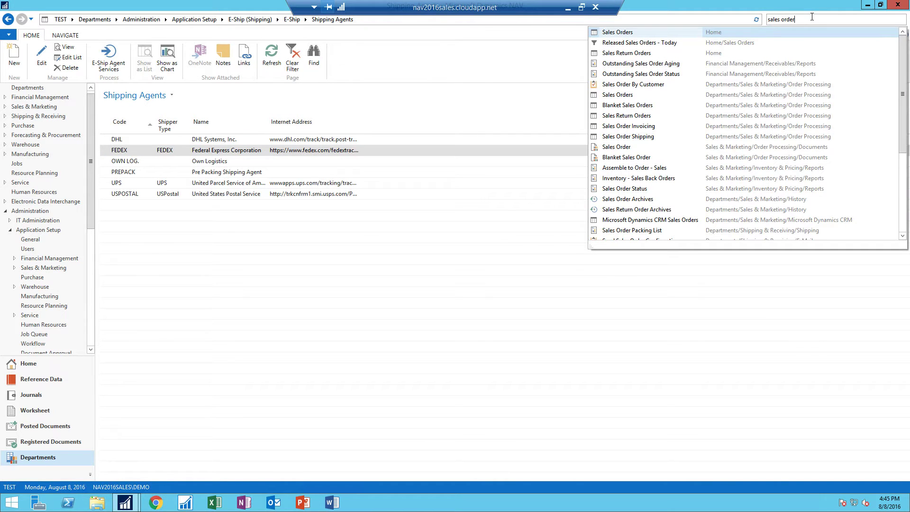
{"action": "left_click", "coordinate": [635, 31]}
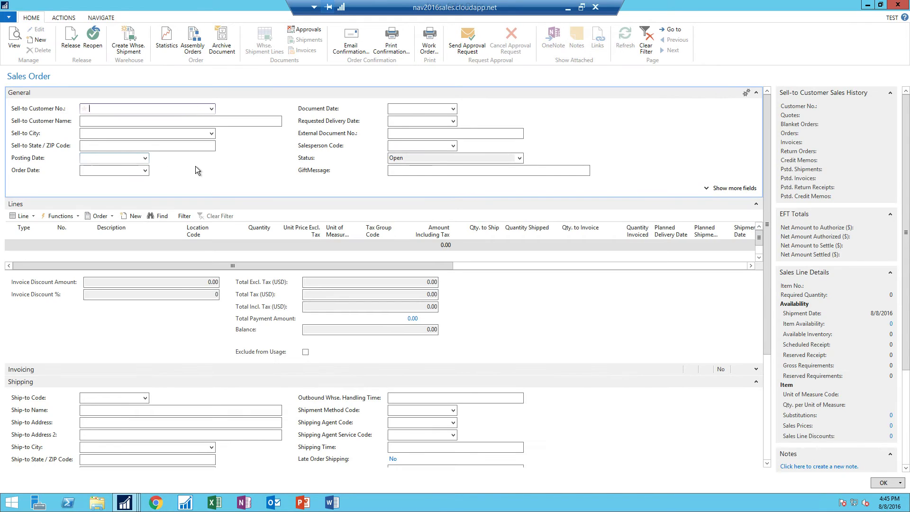
Step: Set The Cannon Group PLC as the order's customer, accepting the overdue-balance warning
{"action": "type", "text": "the can"}
{"action": "left_click", "coordinate": [171, 136]}
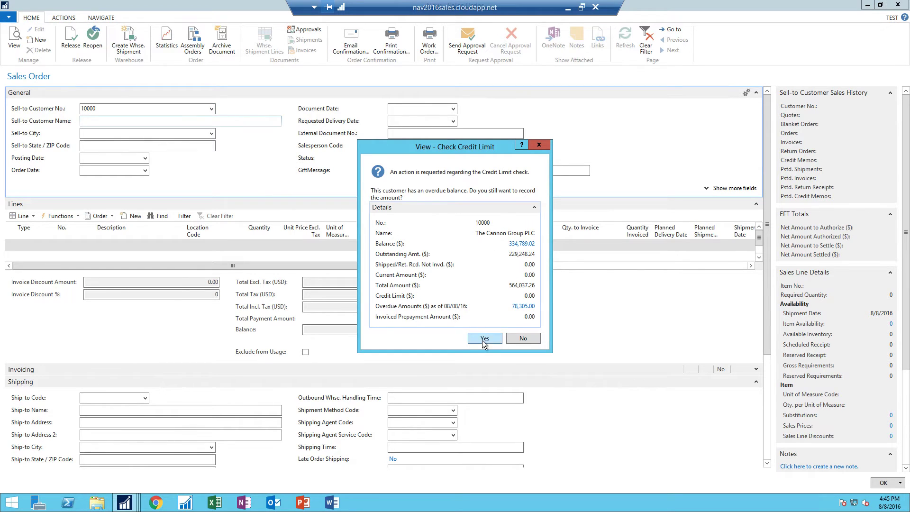
{"action": "left_click", "coordinate": [484, 339]}
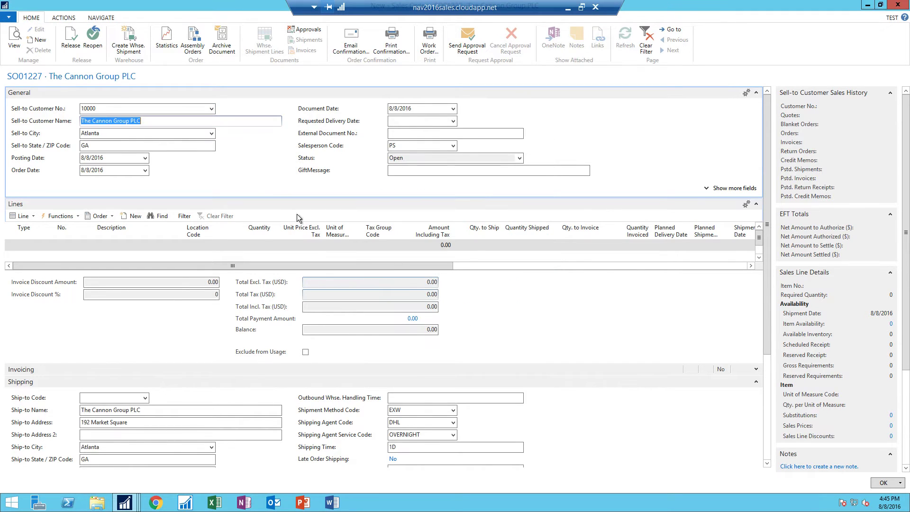
Step: Add an Item line for 300 Standard Coffee Mugs at 5.00 each, despite insufficient inventory
{"action": "left_click", "coordinate": [36, 244]}
{"action": "type", "text": "ite"}
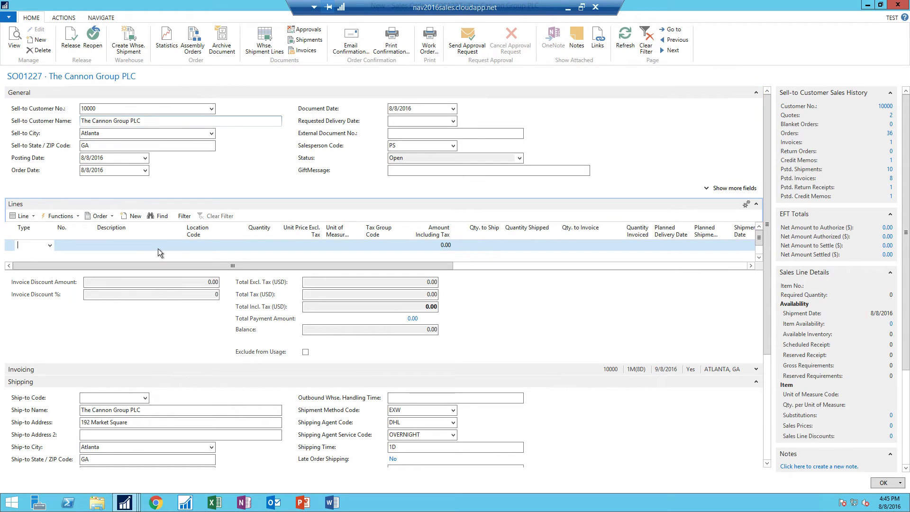
{"action": "type", "text": "m"}
{"action": "key", "text": "Tab"}
{"action": "type", "text": "stand"}
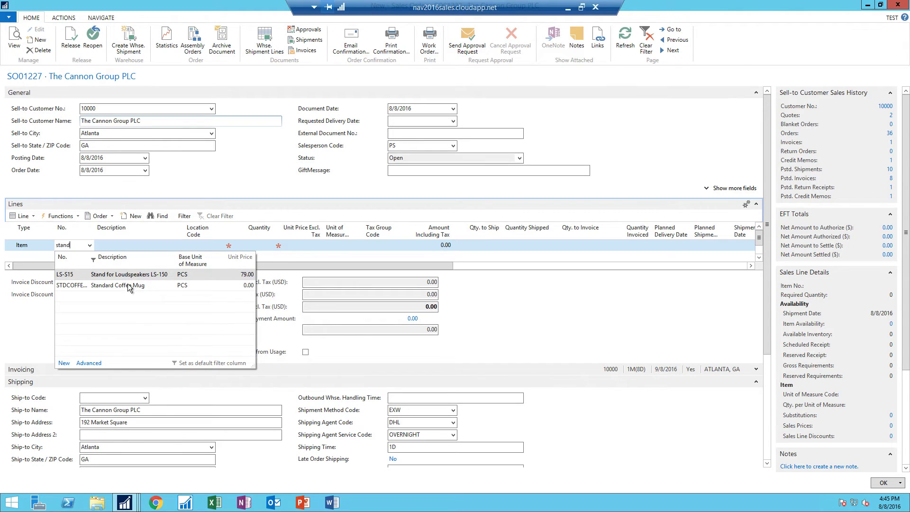
{"action": "left_click", "coordinate": [128, 283]}
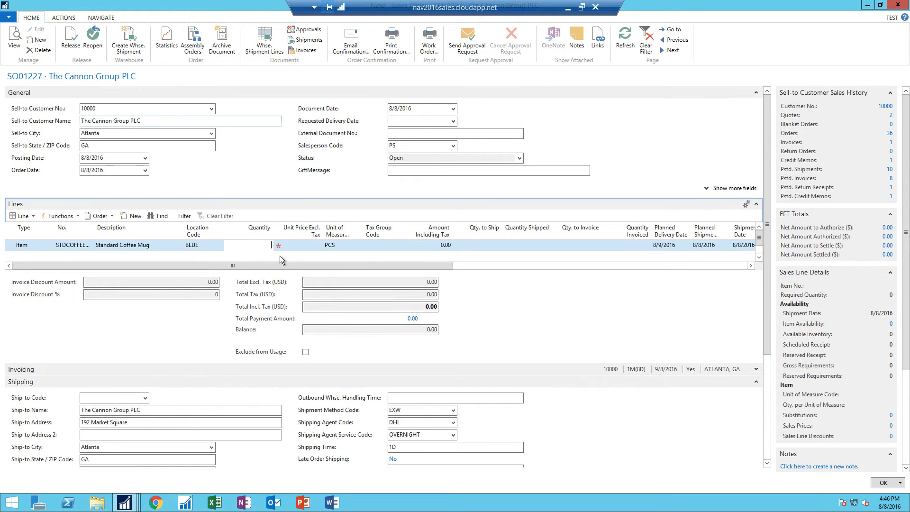
{"action": "type", "text": "300"}
{"action": "key", "text": "Tab"}
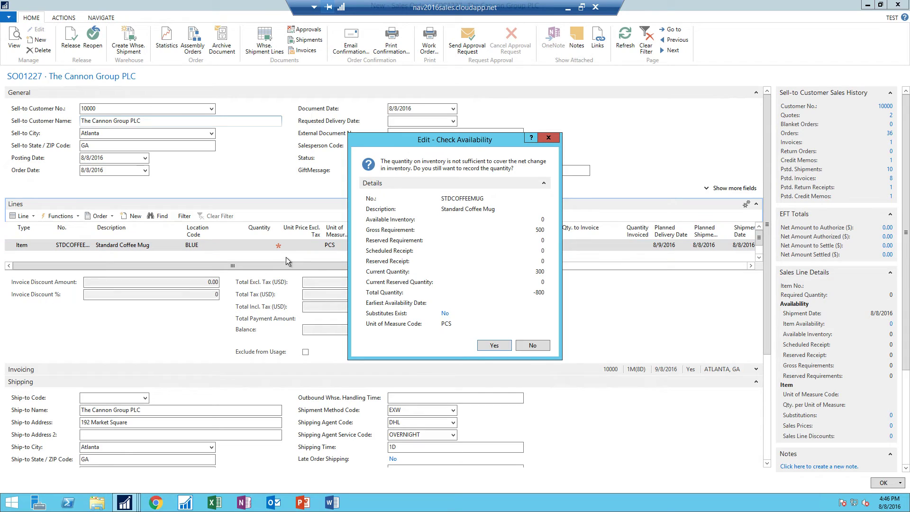
{"action": "left_click", "coordinate": [493, 345]}
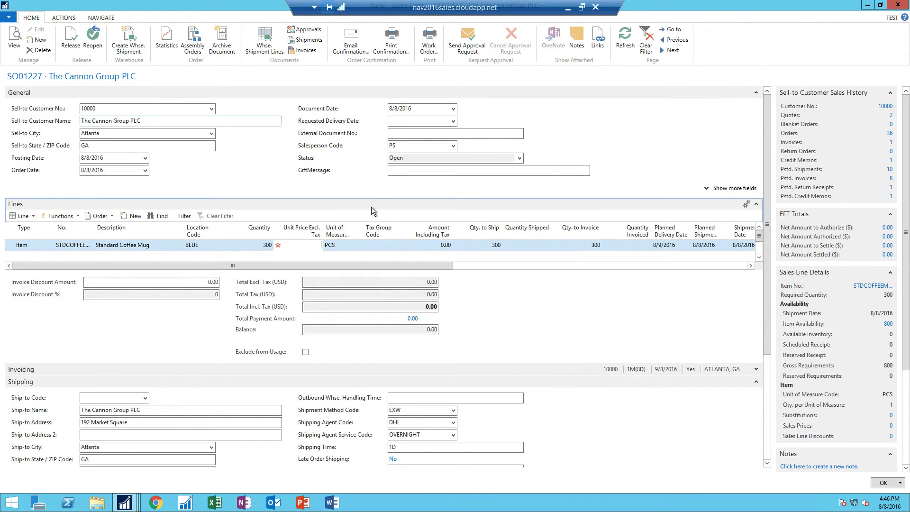
{"action": "type", "text": "5"}
{"action": "key", "text": "Tab"}
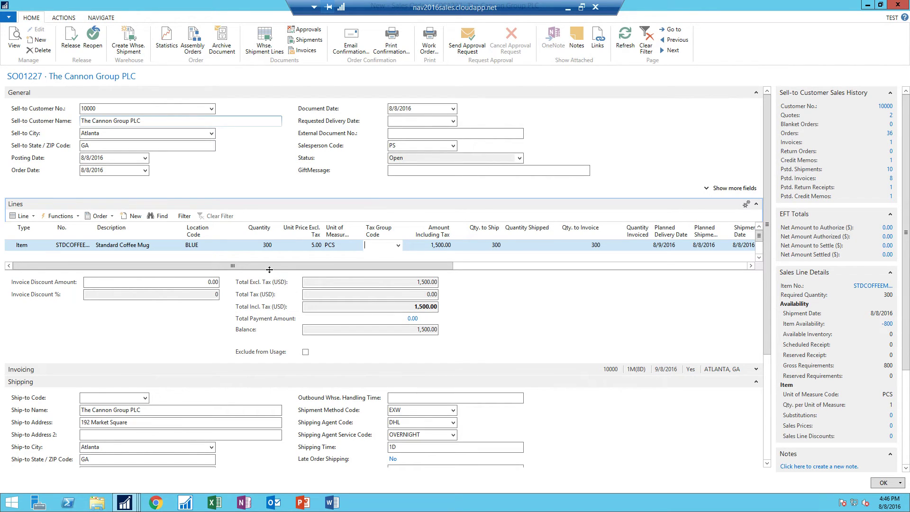
{"action": "left_click", "coordinate": [136, 423]}
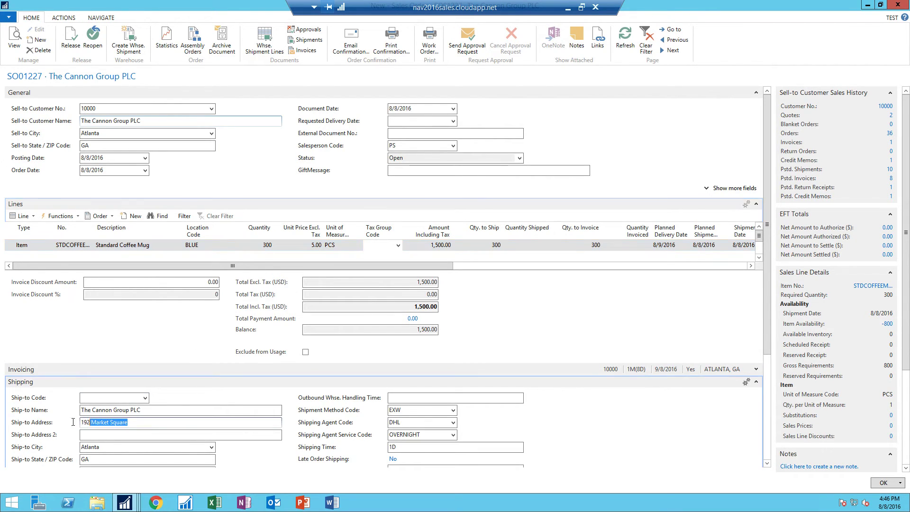
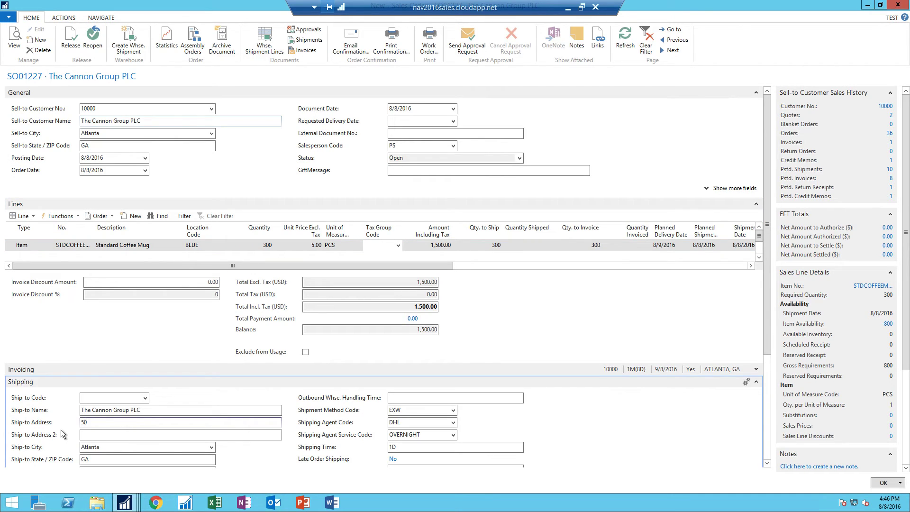
{"action": "key", "text": "Tab"}
{"action": "key", "text": "Tab"}
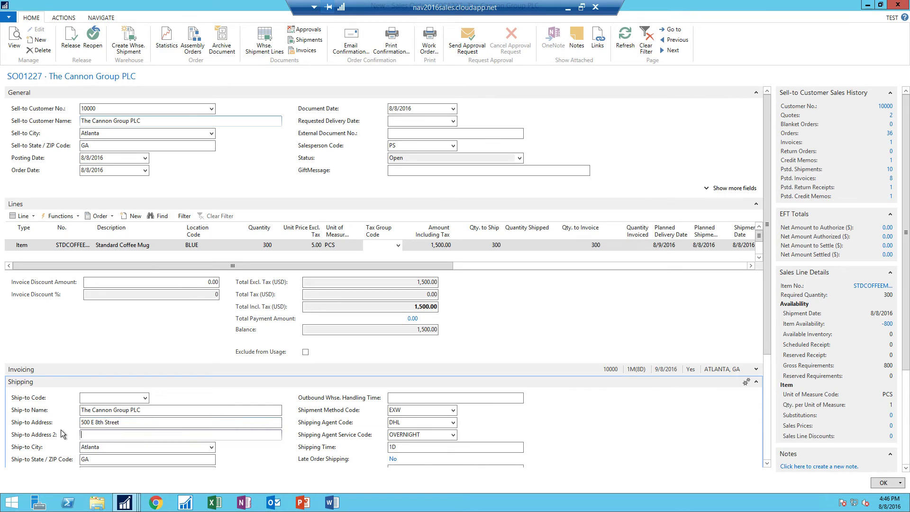
{"action": "type", "text": "New York"}
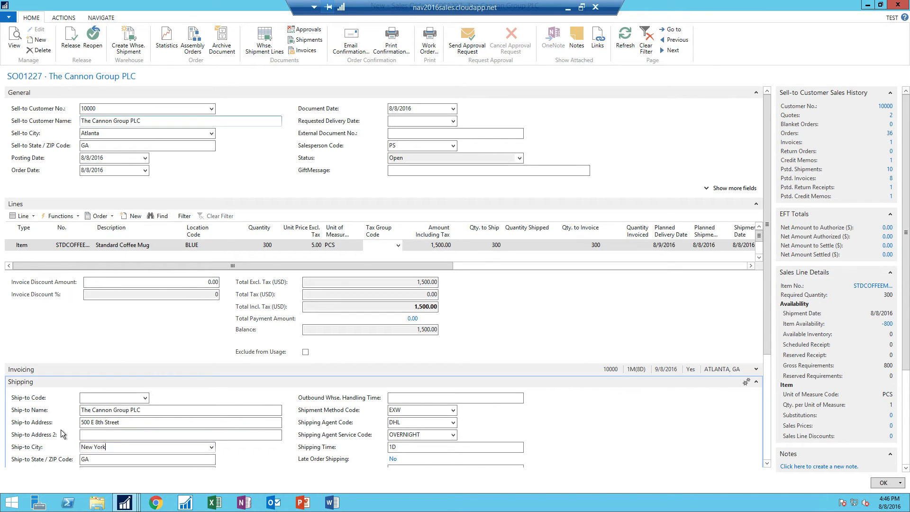
{"action": "key", "text": "Tab"}
{"action": "type", "text": "NY"}
{"action": "key", "text": "shift+Tab"}
Step: Change the ship-to ZIP code to 10009
{"action": "scroll", "coordinate": [388, 276], "scroll_direction": "down", "scroll_amount": 1}
{"action": "left_click", "coordinate": [96, 417]}
{"action": "key", "text": "shift+Home"}
{"action": "type", "text": "10009"}
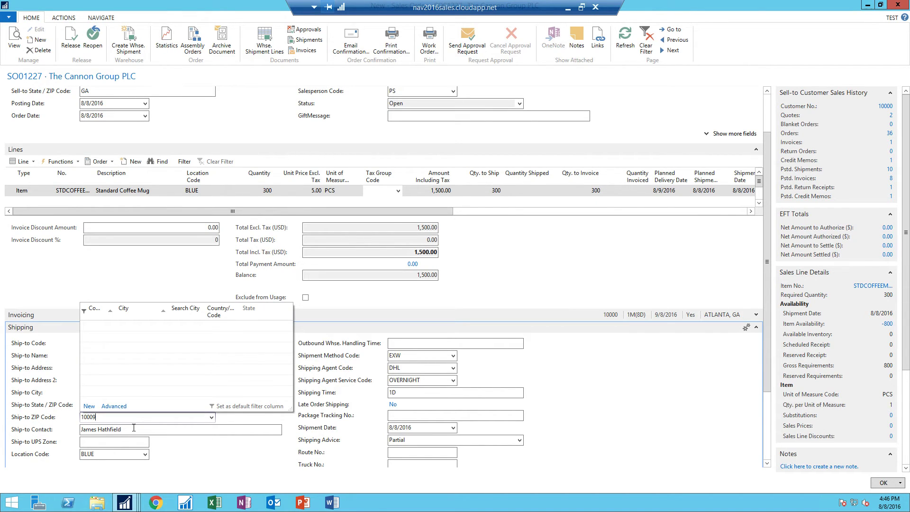
{"action": "left_click", "coordinate": [135, 429]}
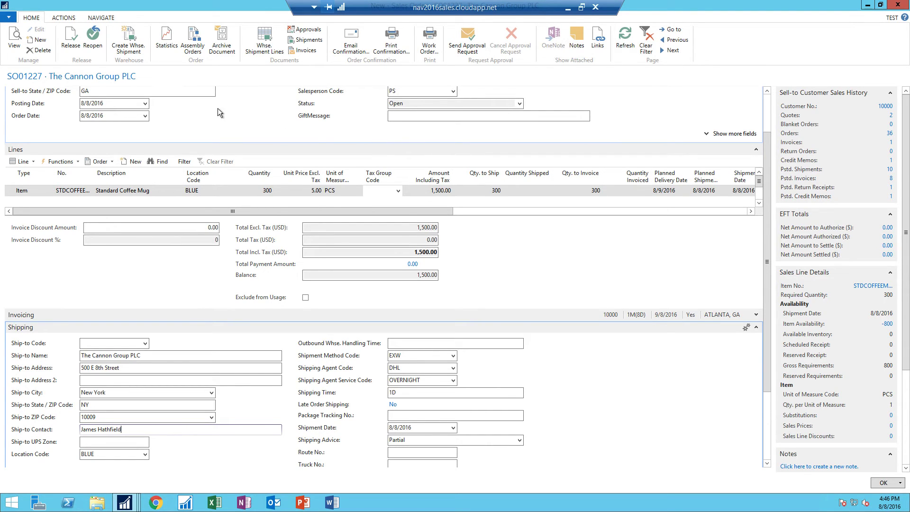
Step: Run E-Ship Rate Shop from Actions to display the FedEx Rate Shop Chart
{"action": "left_click", "coordinate": [56, 18]}
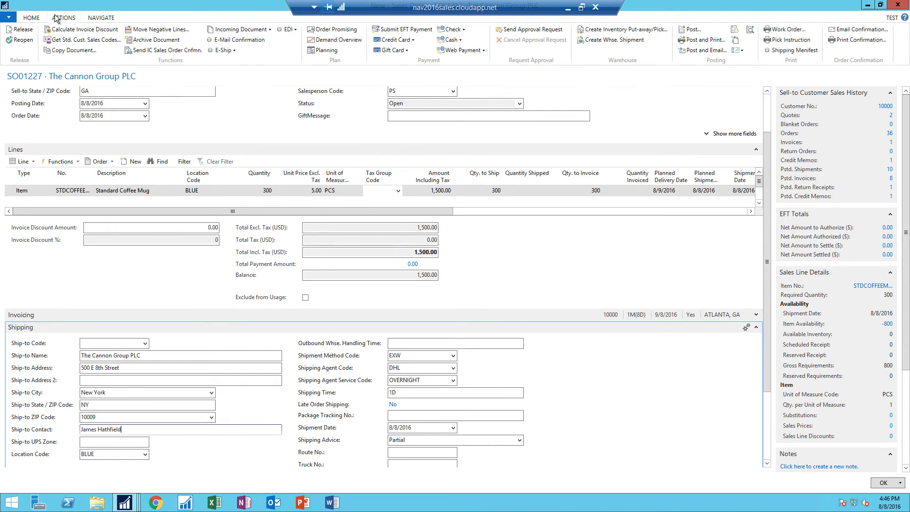
{"action": "left_click", "coordinate": [221, 51]}
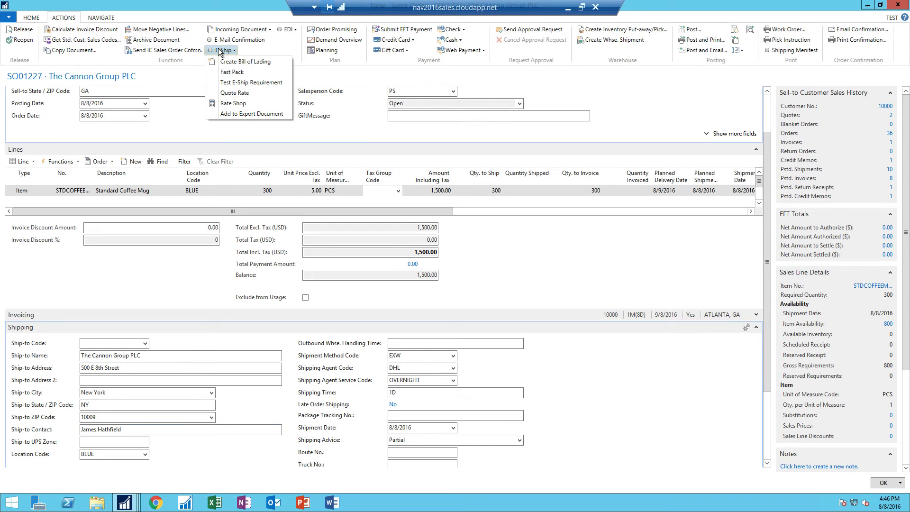
{"action": "left_click", "coordinate": [232, 104]}
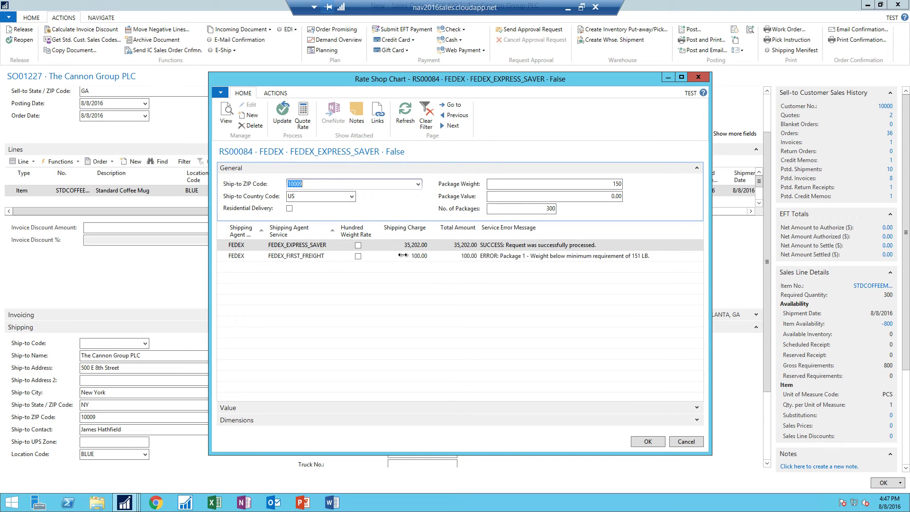
Step: Close the chart and raise the mug line quantity to 500, accepting the inventory warning
{"action": "left_click", "coordinate": [699, 77]}
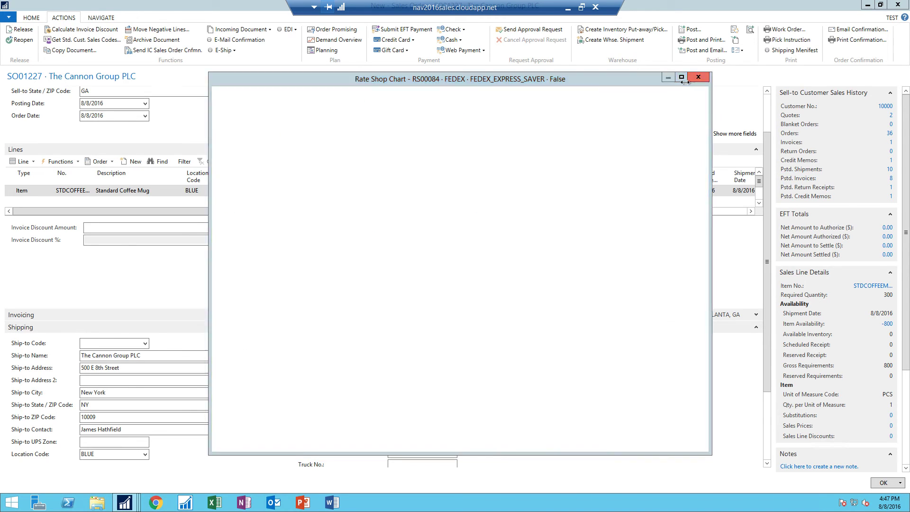
{"action": "left_click", "coordinate": [258, 191]}
{"action": "type", "text": "500"}
{"action": "key", "text": "Tab"}
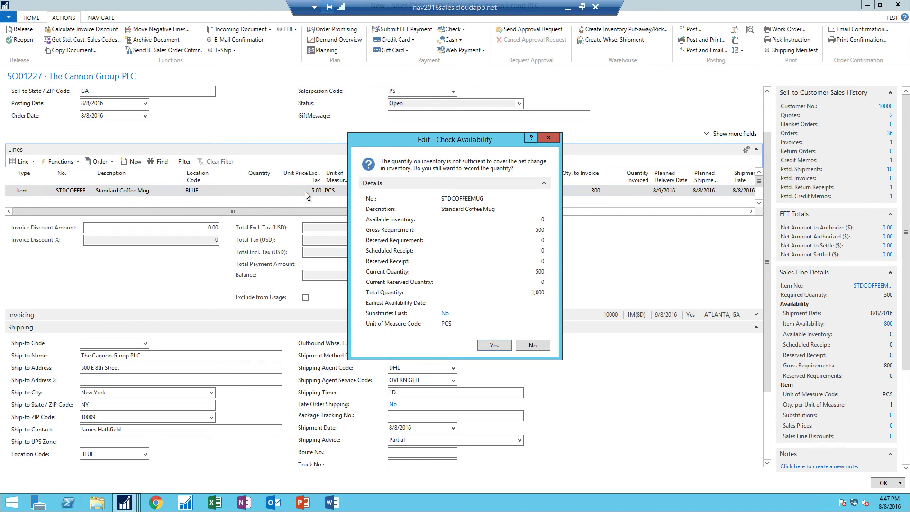
{"action": "left_click", "coordinate": [498, 348]}
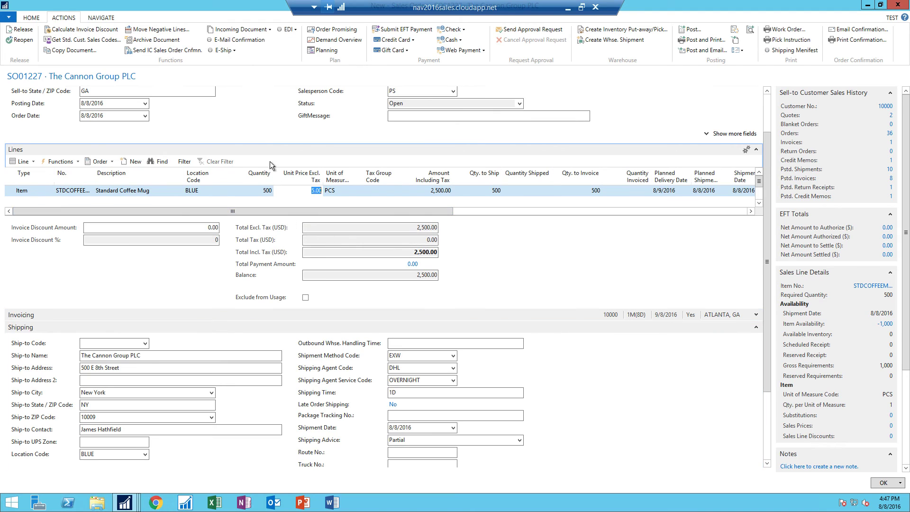
Step: Rerun E-Ship Rate Shop for 500 packages and reposition the Rate Shop Chart
{"action": "left_click", "coordinate": [222, 51]}
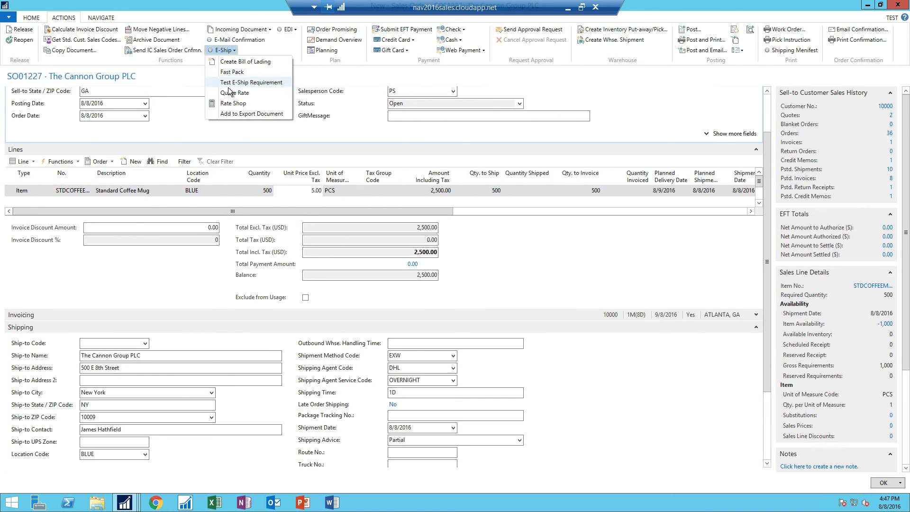
{"action": "left_click", "coordinate": [230, 103]}
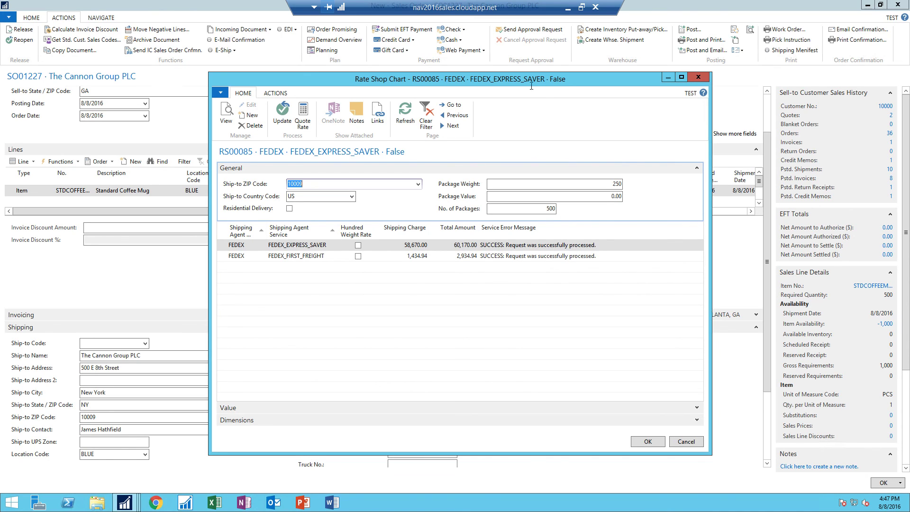
{"action": "left_click_drag", "start_coordinate": [523, 81], "coordinate": [516, 56]}
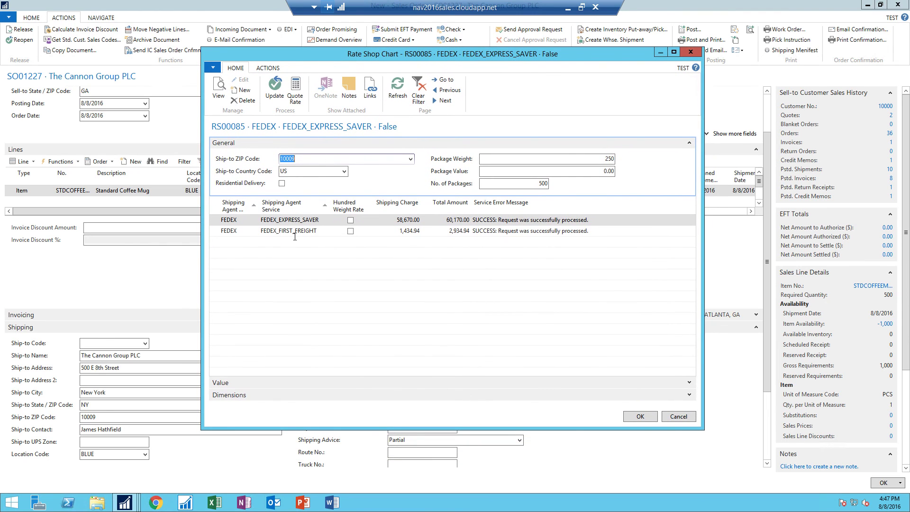